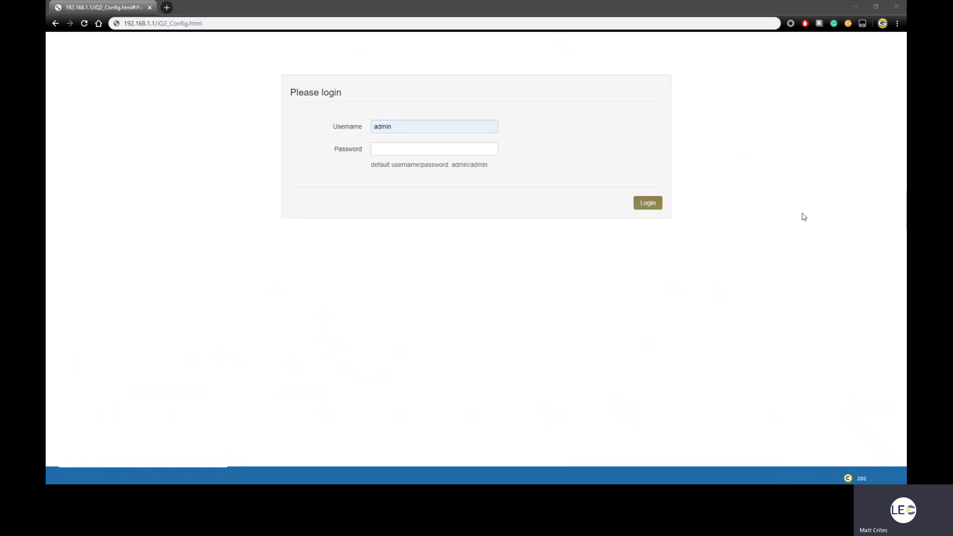
Log in with the default account password, re-entering it after the invalid-login error
left_click(457, 145)
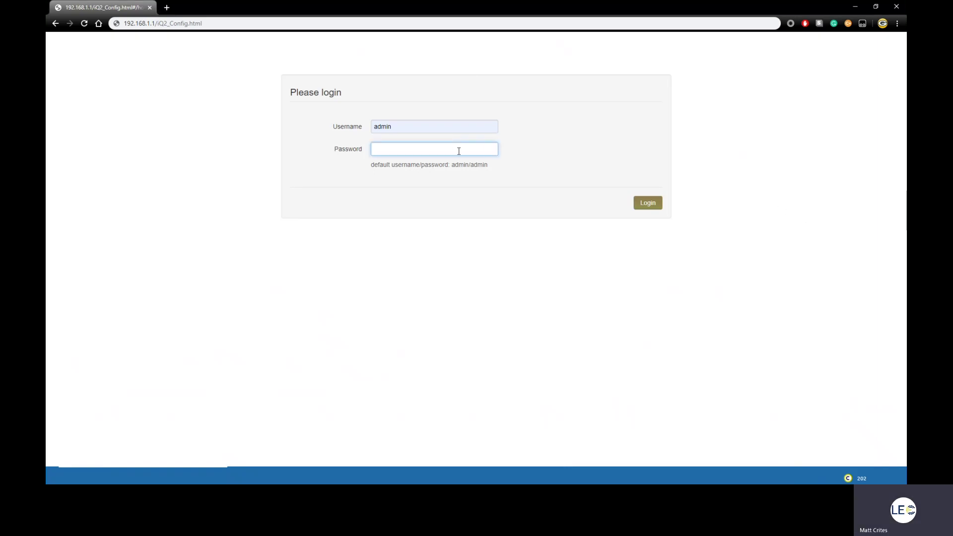
type("admin")
key("Return")
type("admin")
key("Return")
Choose Modbus TCP as the new tag's protocol for the device at 192.168.3.20
left_click(459, 154)
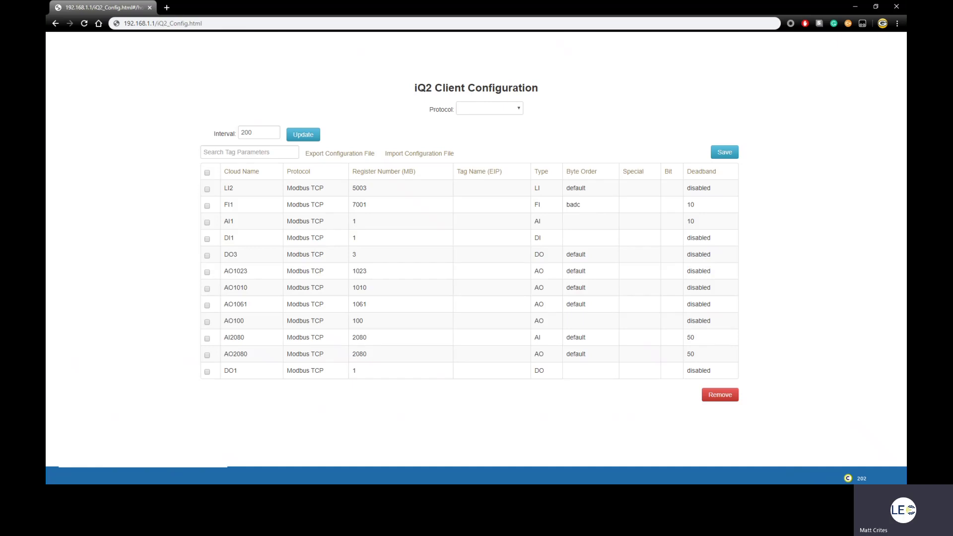
left_click(510, 110)
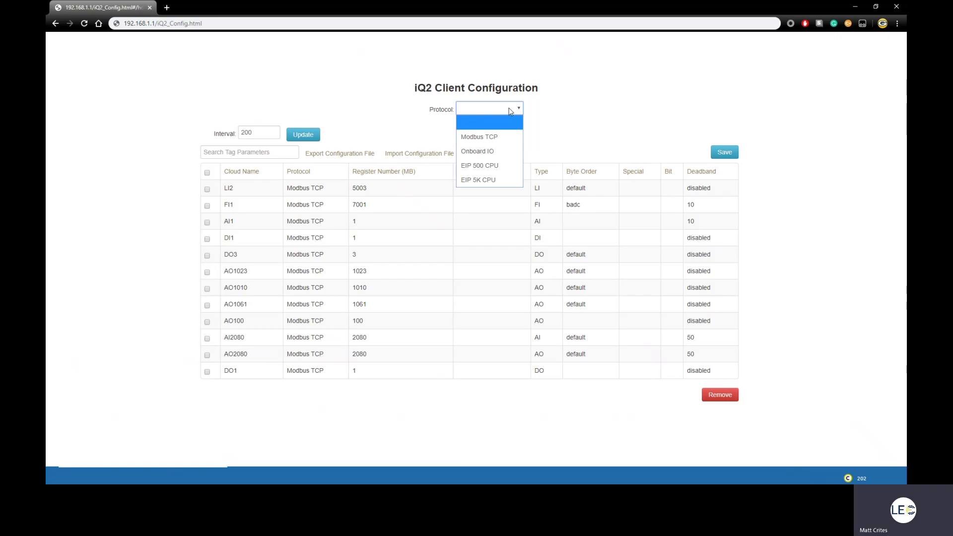
left_click(488, 138)
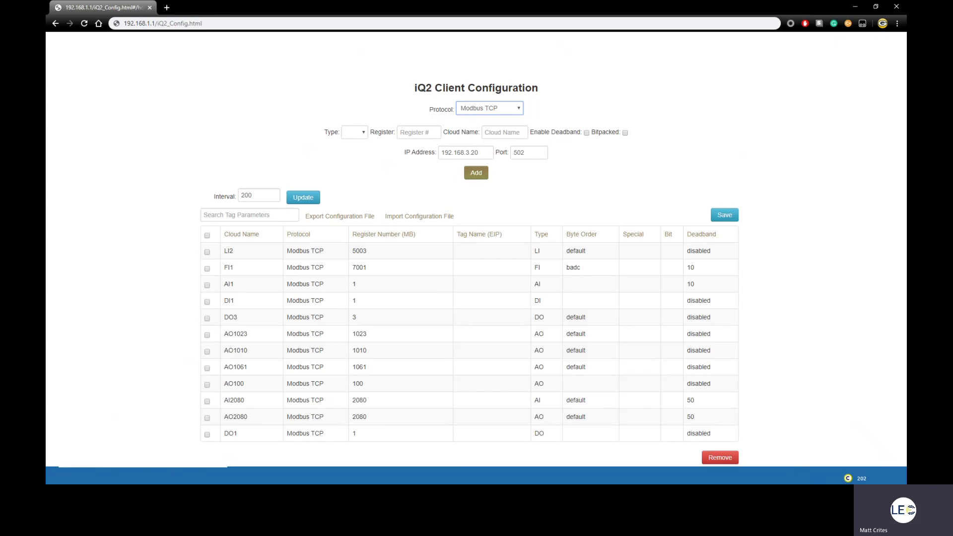
left_click(358, 133)
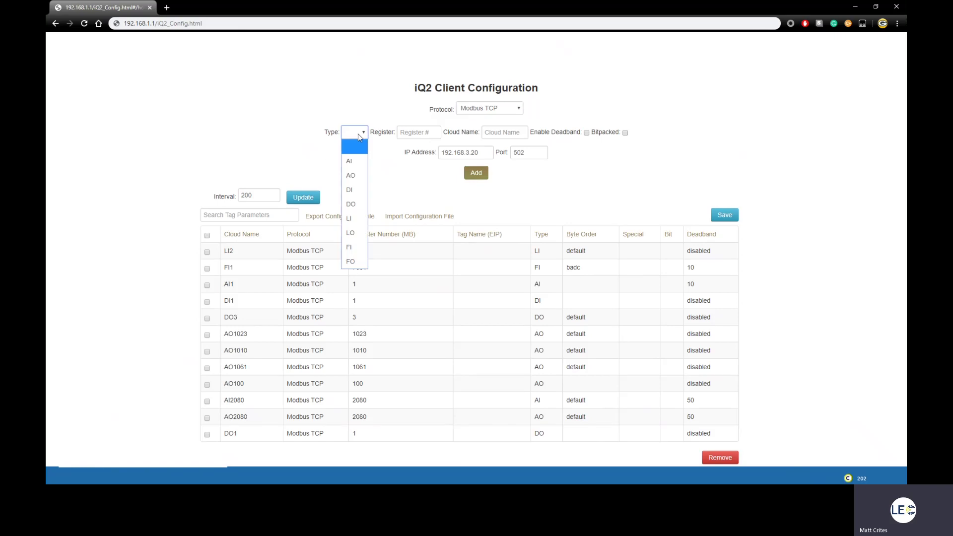
Enter a new AI tag on register 100 named AI100 with deadband enabled
left_click(359, 162)
left_click(412, 132)
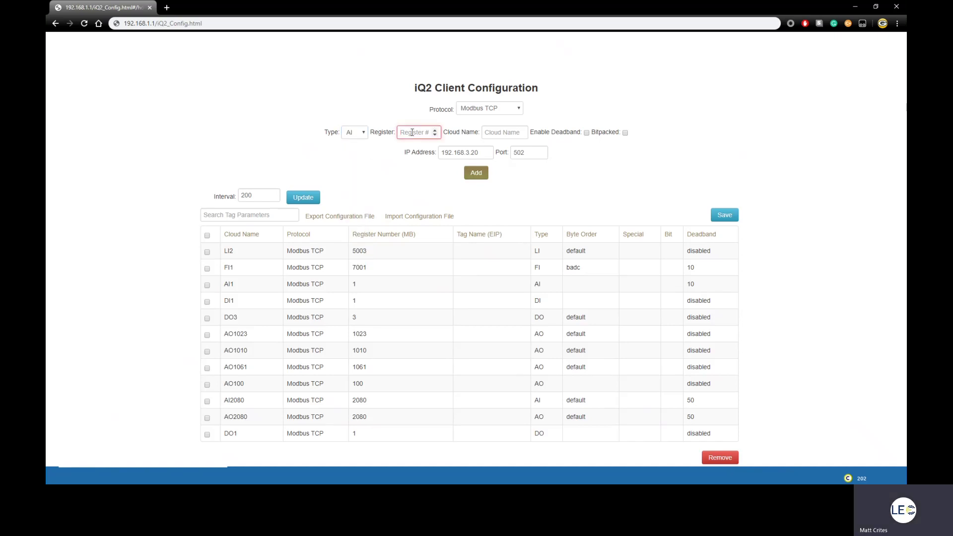
type("100")
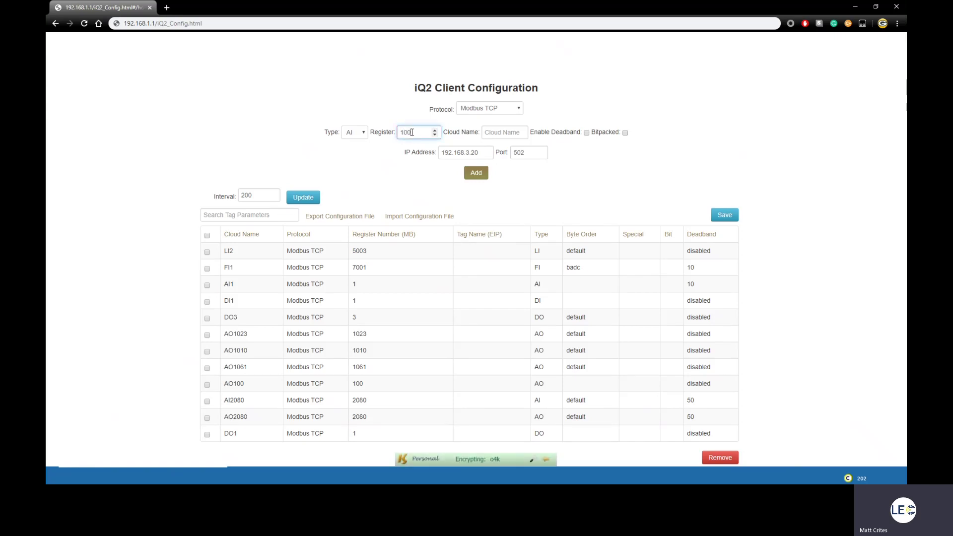
left_click(504, 134)
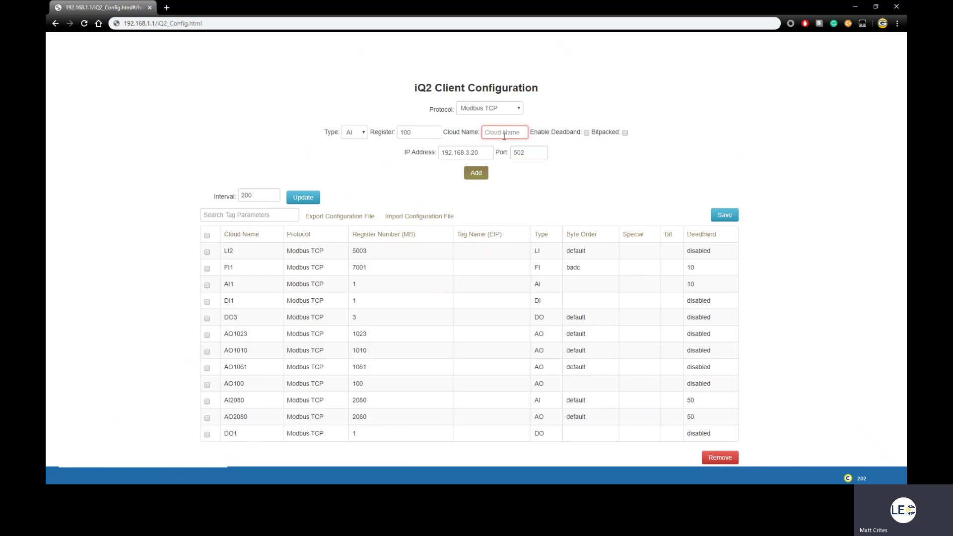
type("AI")
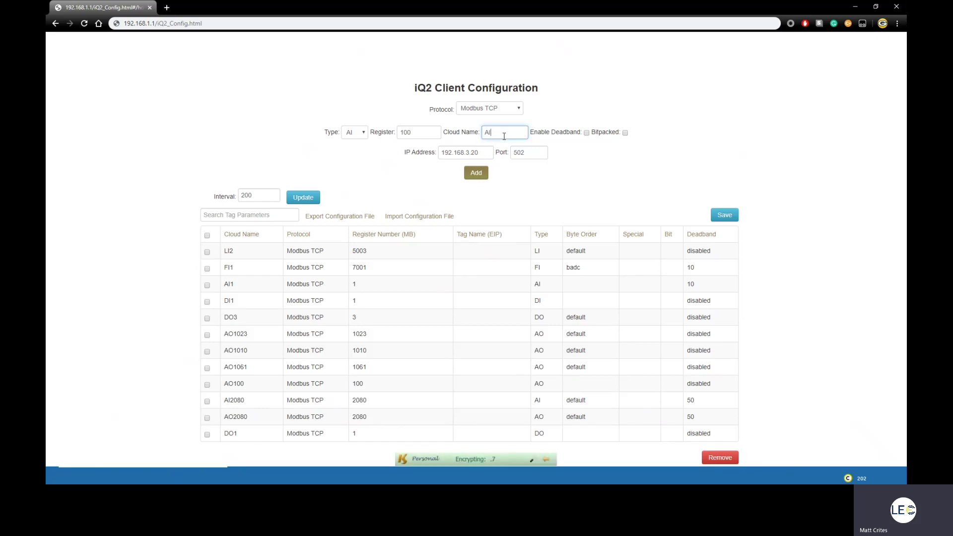
type("100")
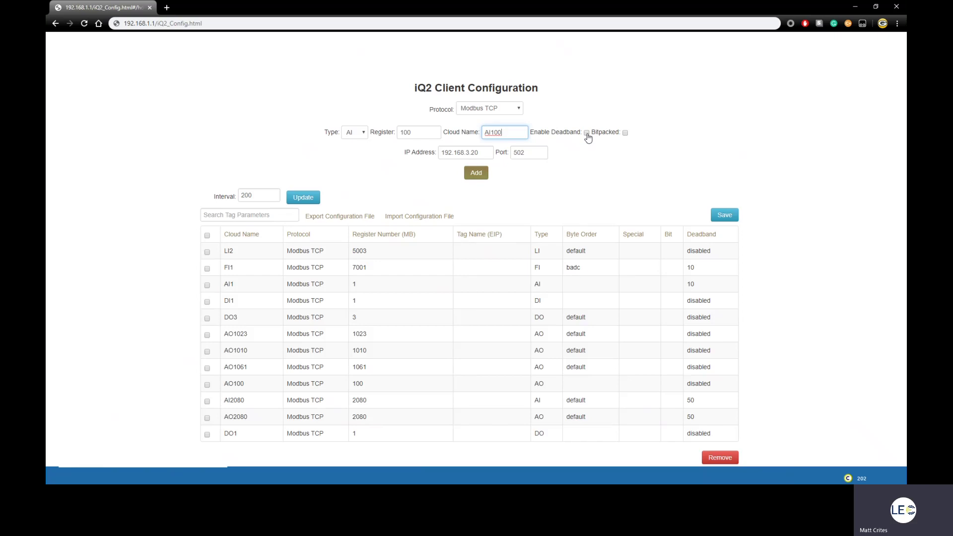
left_click(587, 134)
Set the deadband to 10 and add AI100 to the table
left_click(503, 148)
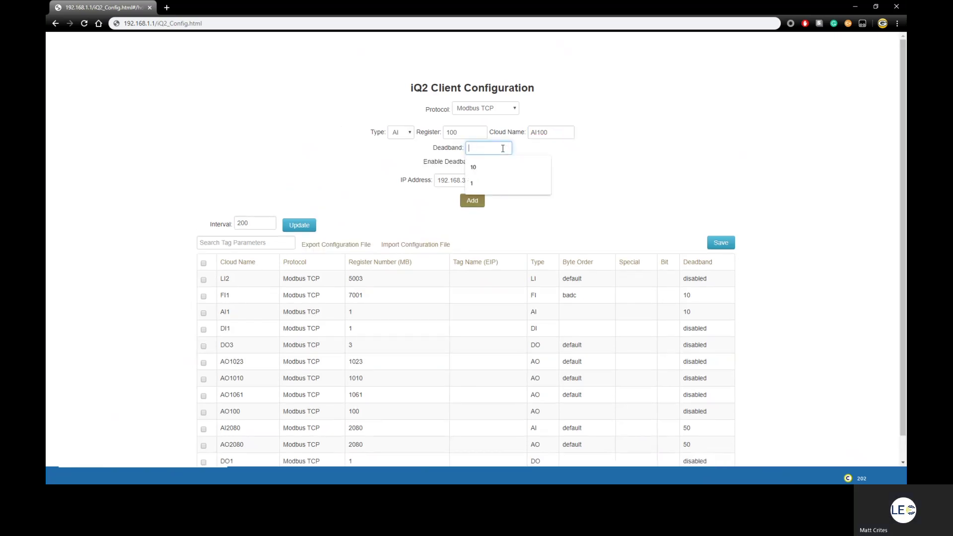
left_click(486, 167)
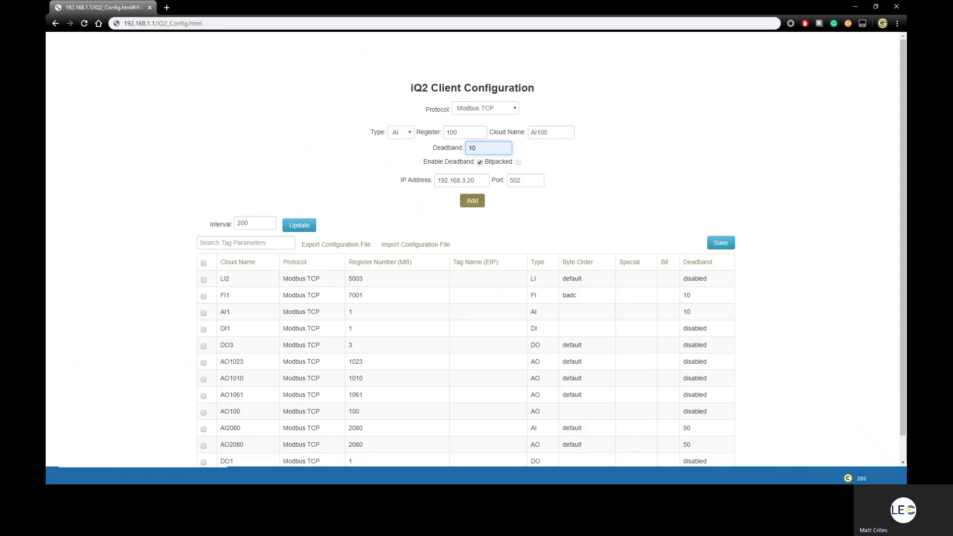
left_click(472, 202)
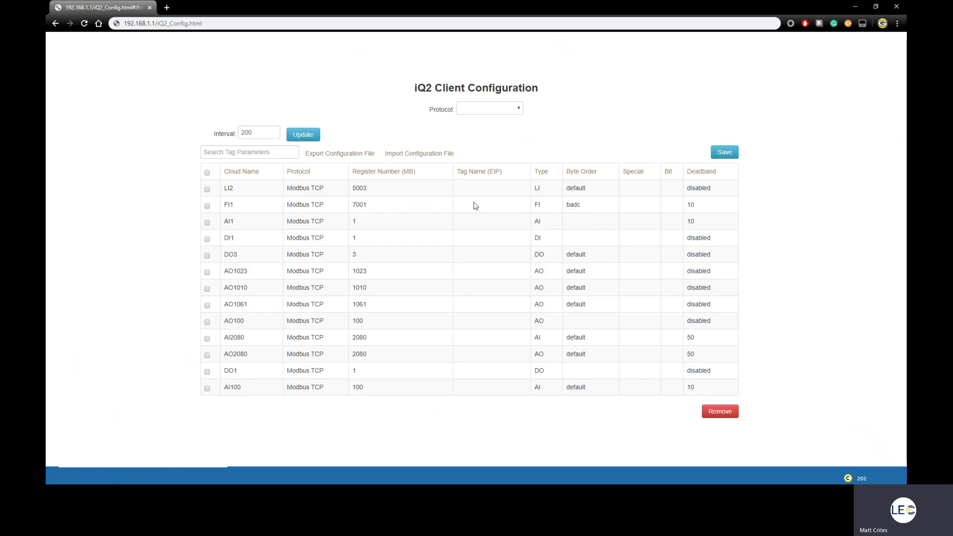
Enter a Modbus TCP DO tag on register 100 named DO100
left_click(475, 108)
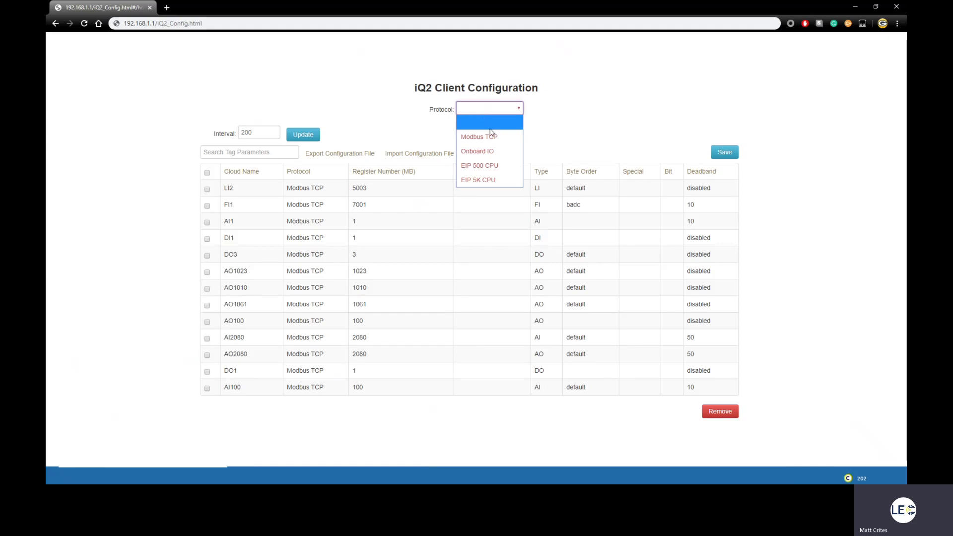
left_click(506, 141)
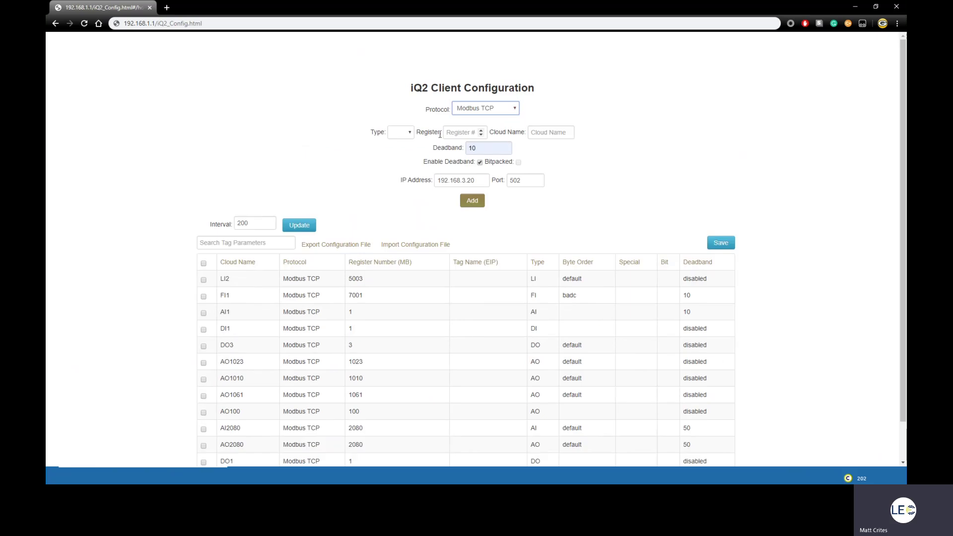
left_click(403, 132)
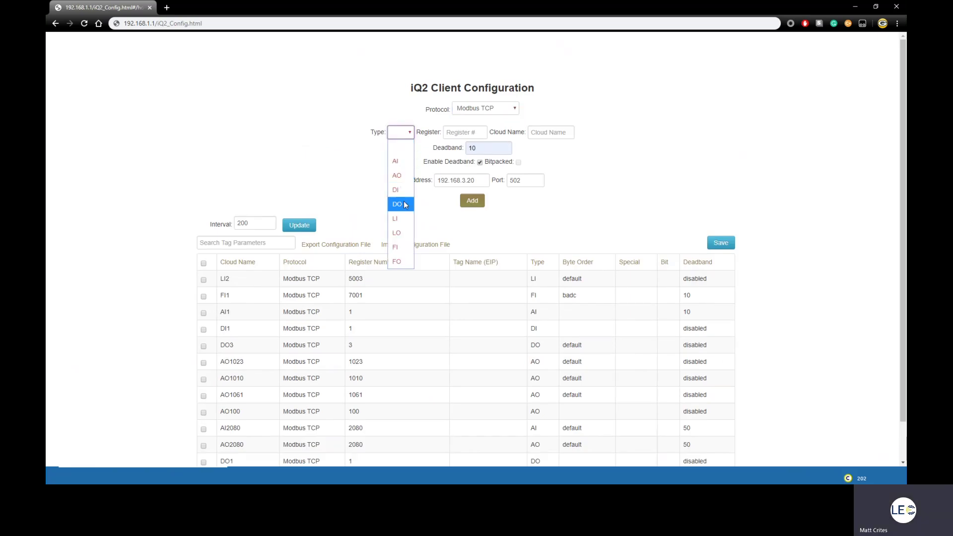
left_click(397, 204)
left_click(464, 132)
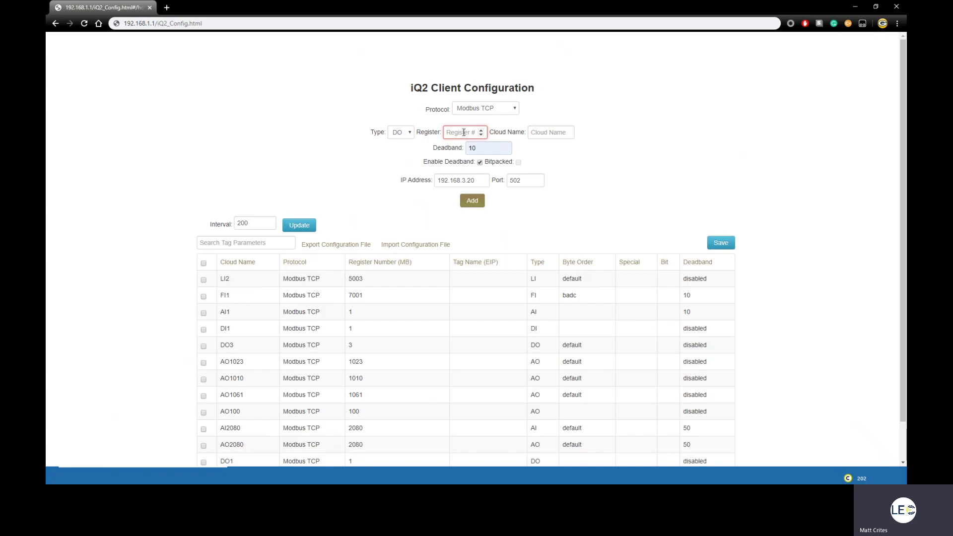
type("100")
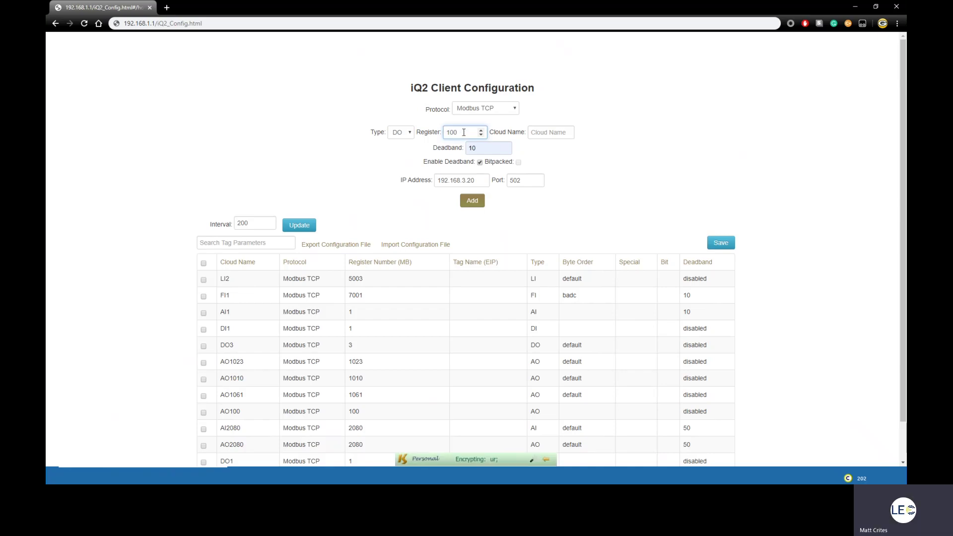
key("Tab")
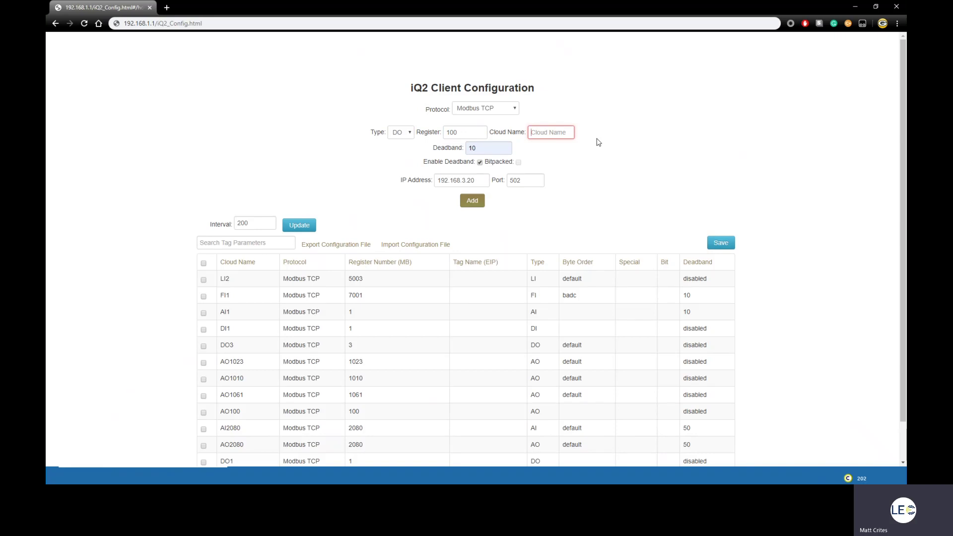
type("DO10")
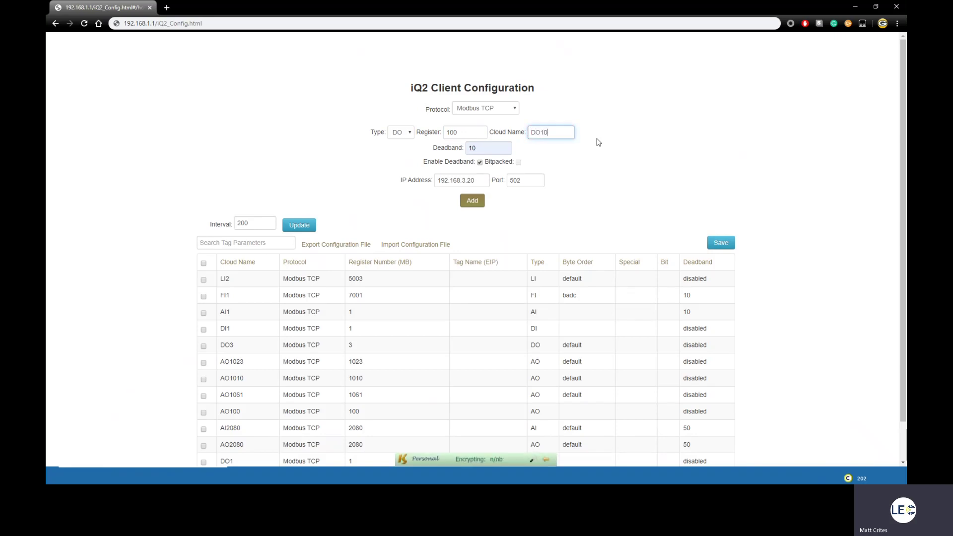
type("0")
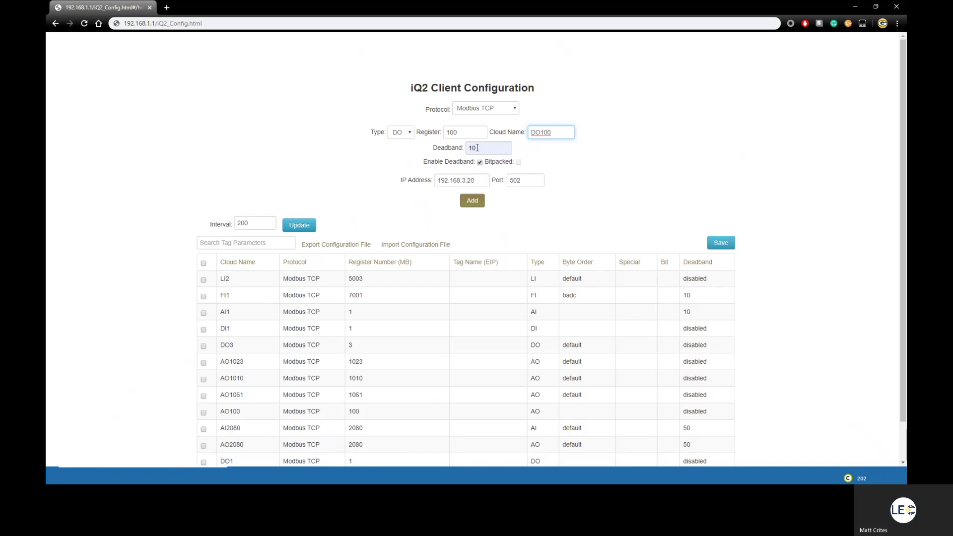
Reduce the deadband to 1 and add DO100 to the table
left_click(476, 148)
key("BackSpace")
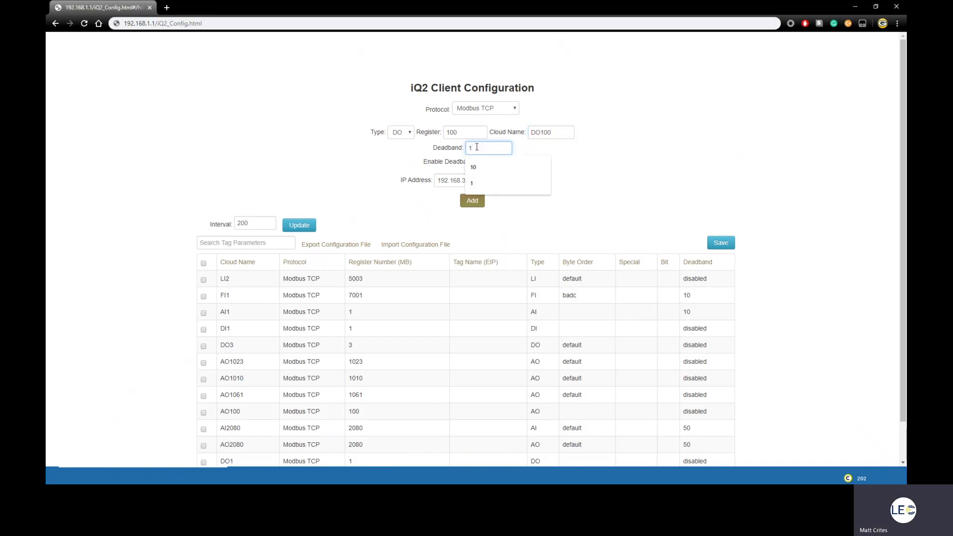
left_click(469, 182)
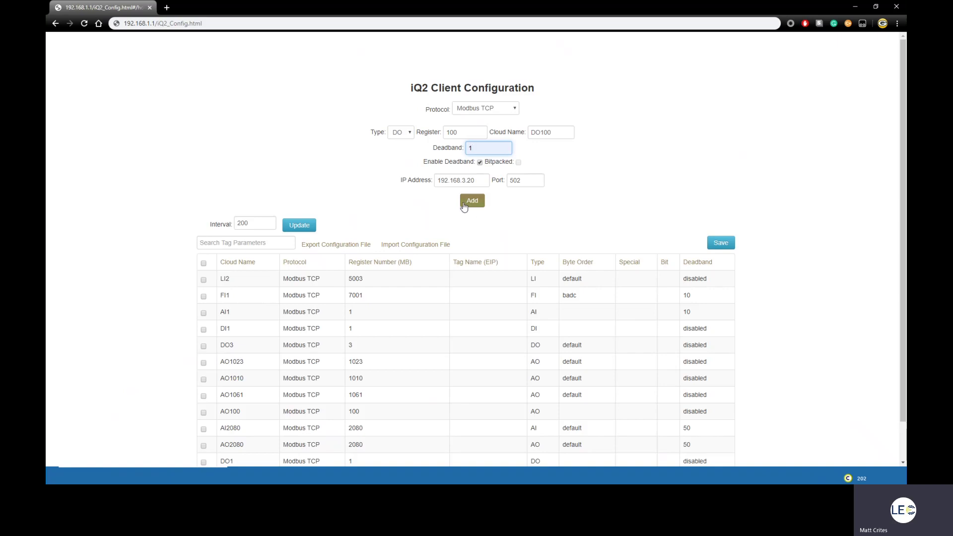
left_click(471, 200)
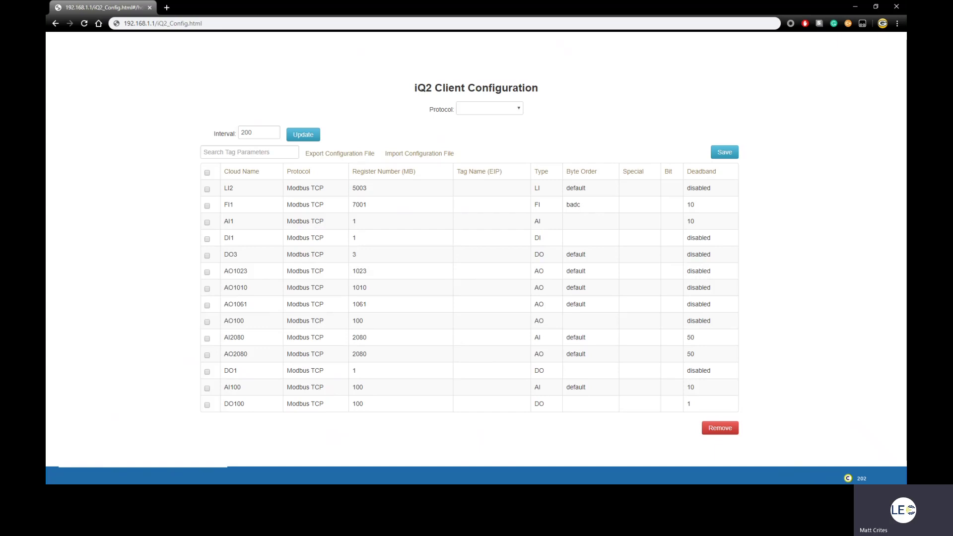
Set up an Onboard IO tag on register IO1, type IO1 Output, named IO1, deadband off
left_click(510, 108)
left_click(504, 151)
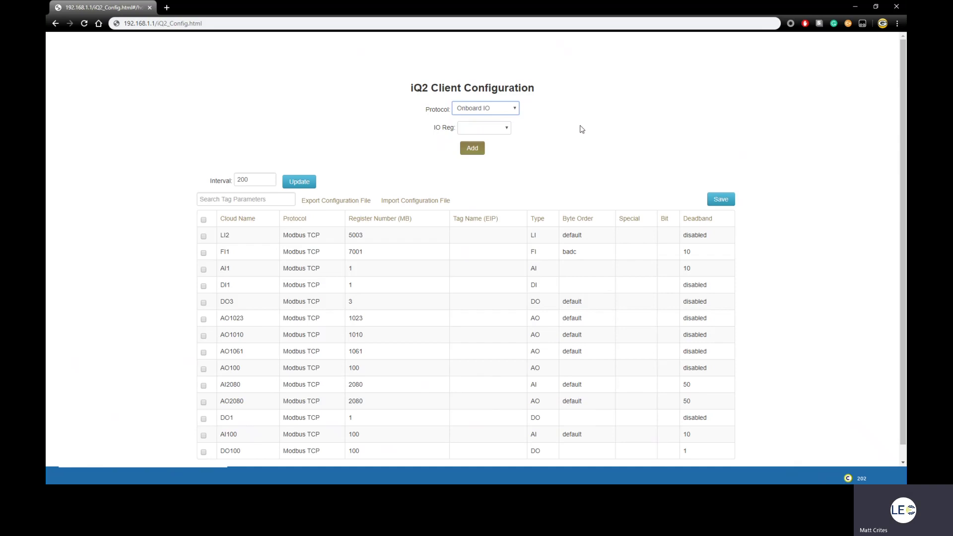
left_click(509, 130)
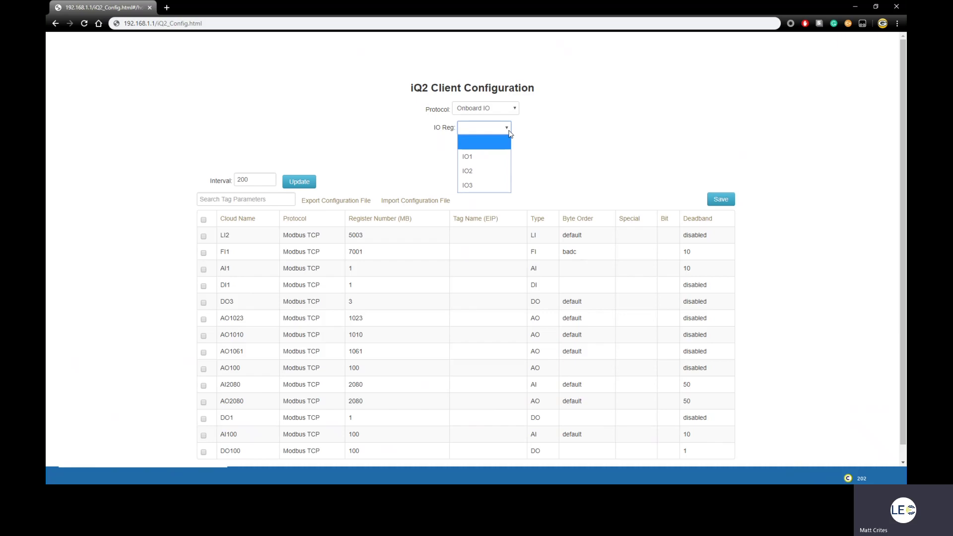
left_click(481, 155)
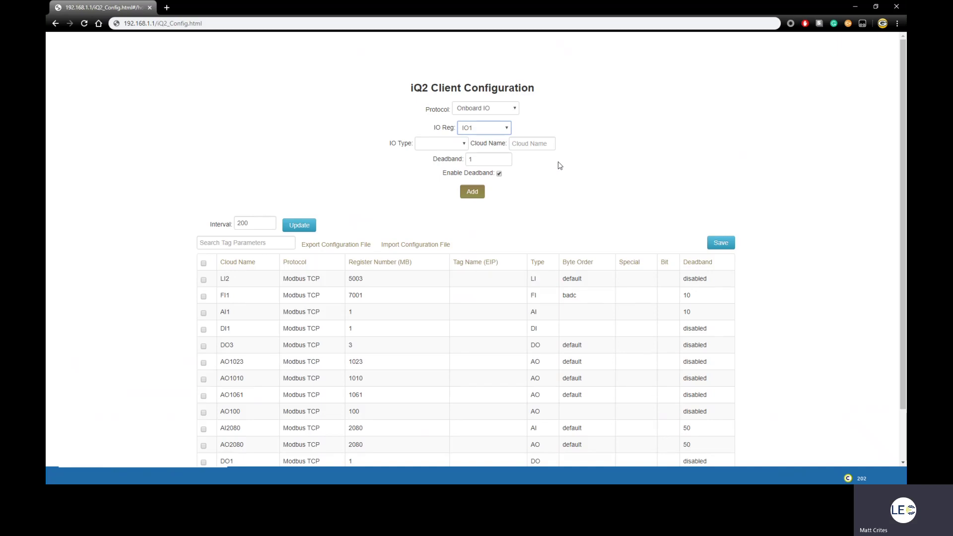
left_click(463, 144)
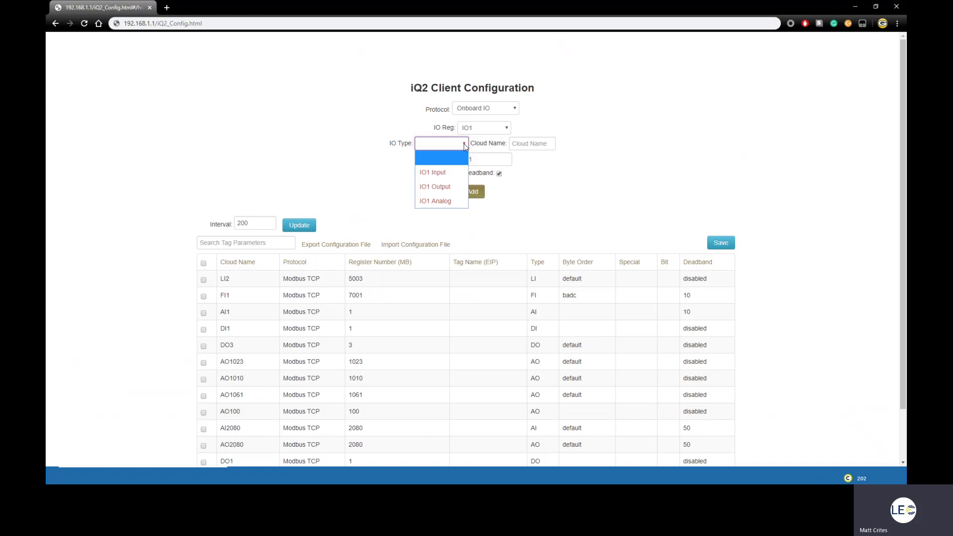
left_click(458, 193)
left_click(530, 144)
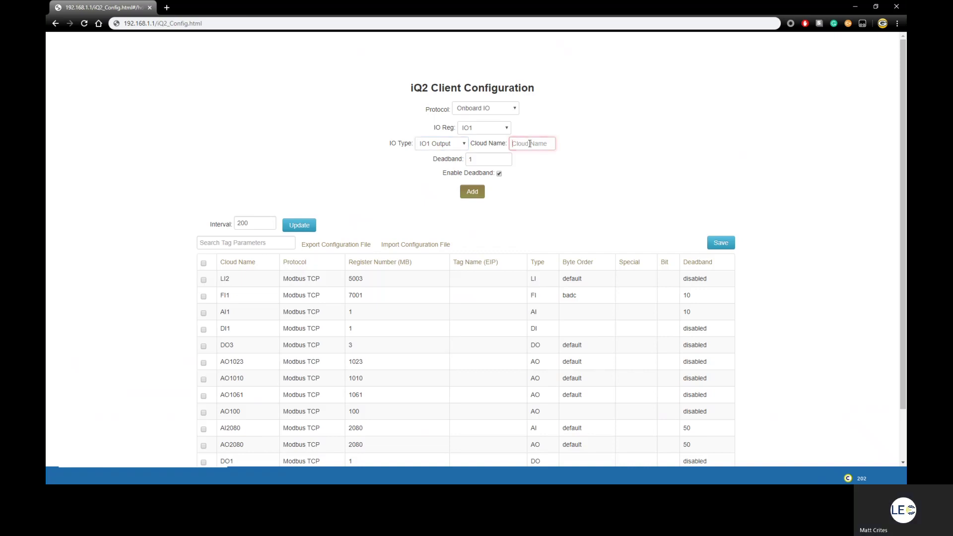
type("IO1")
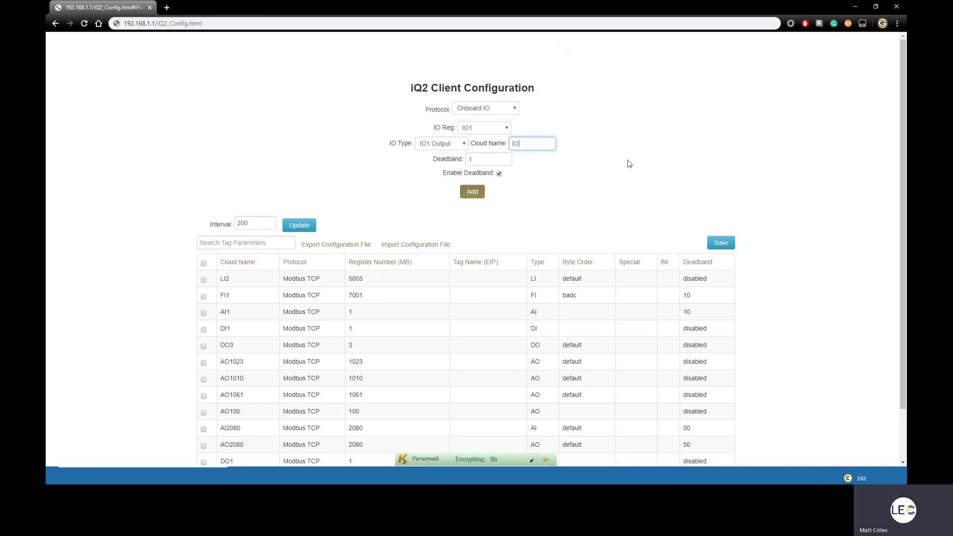
left_click(498, 173)
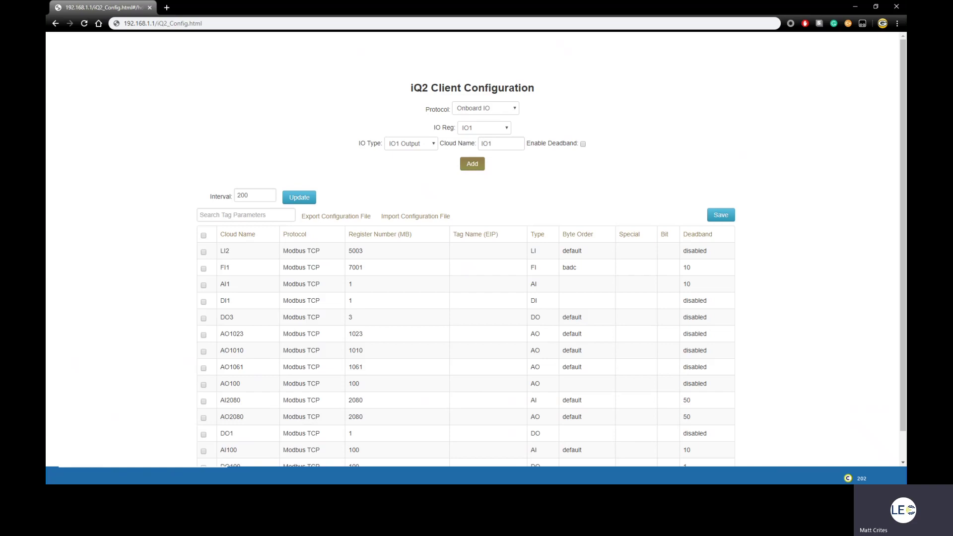
Save, delete the AO1010, AO1023, AO1061 and AO100 tags, then save the eight-tag table
left_click(716, 214)
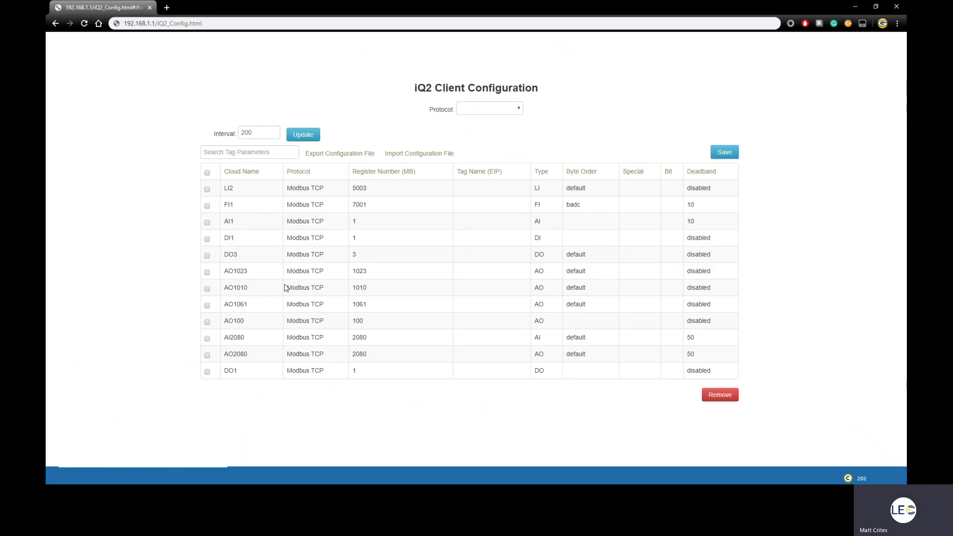
left_click(207, 289)
left_click(207, 272)
left_click(207, 305)
left_click(208, 322)
left_click(716, 395)
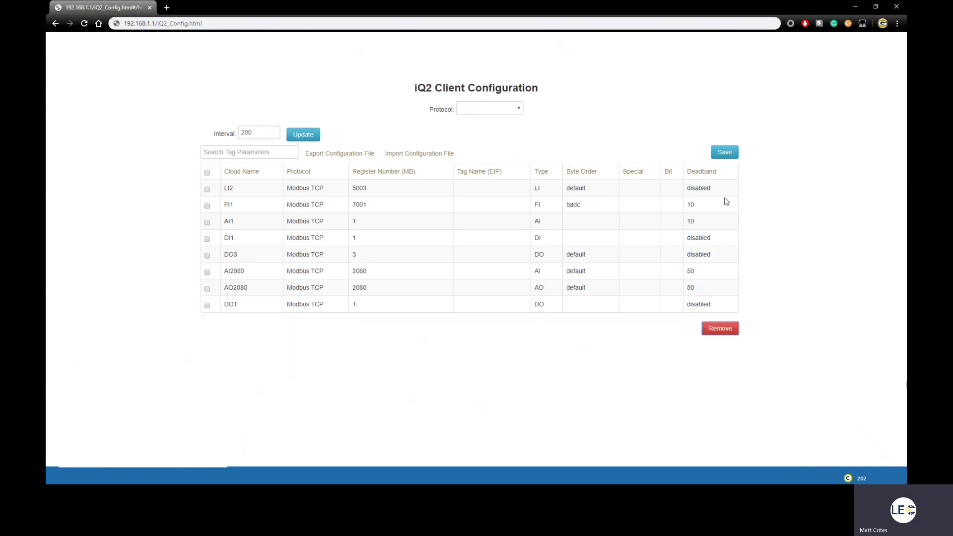
left_click(723, 152)
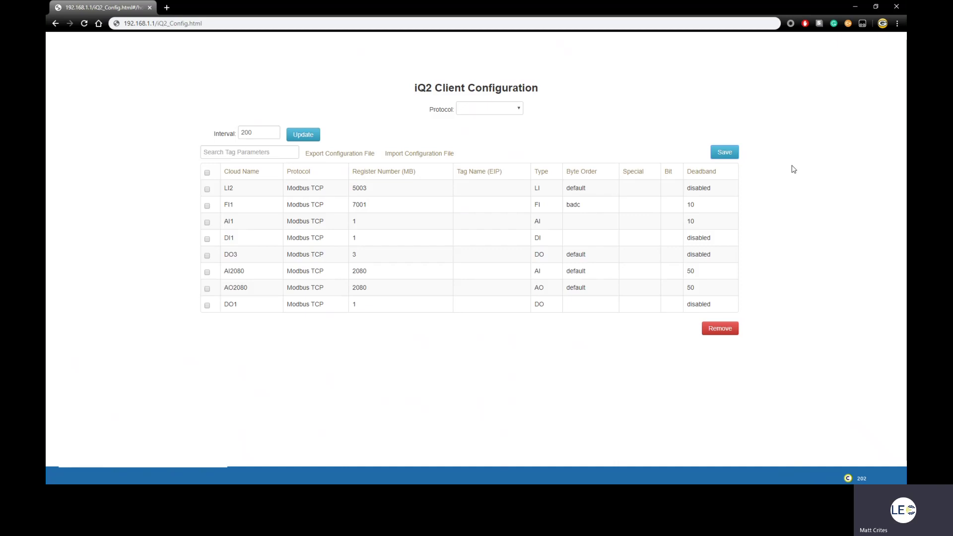
left_click(349, 152)
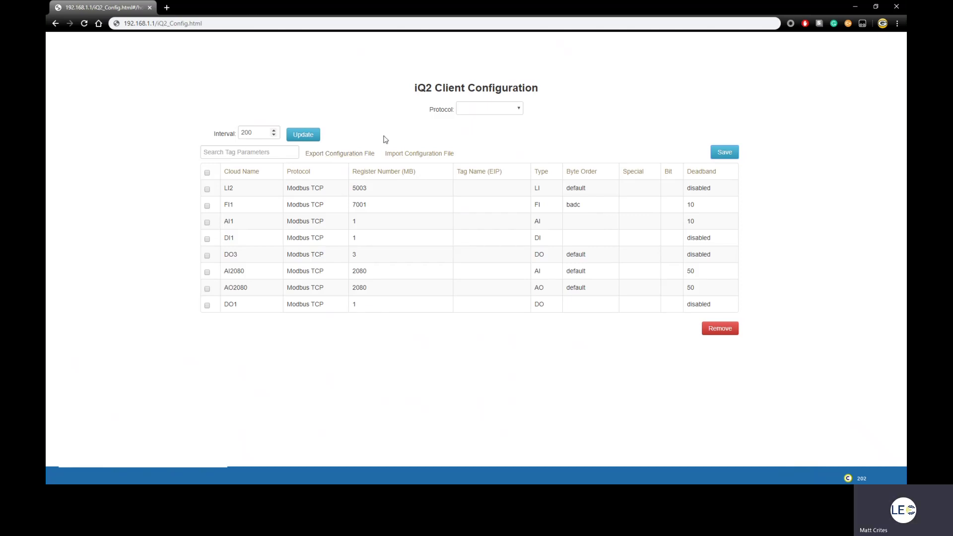
Import MJ29HCD0SA_7_16_2019.json to restore the four AO tags, giving twelve tags
left_click(410, 153)
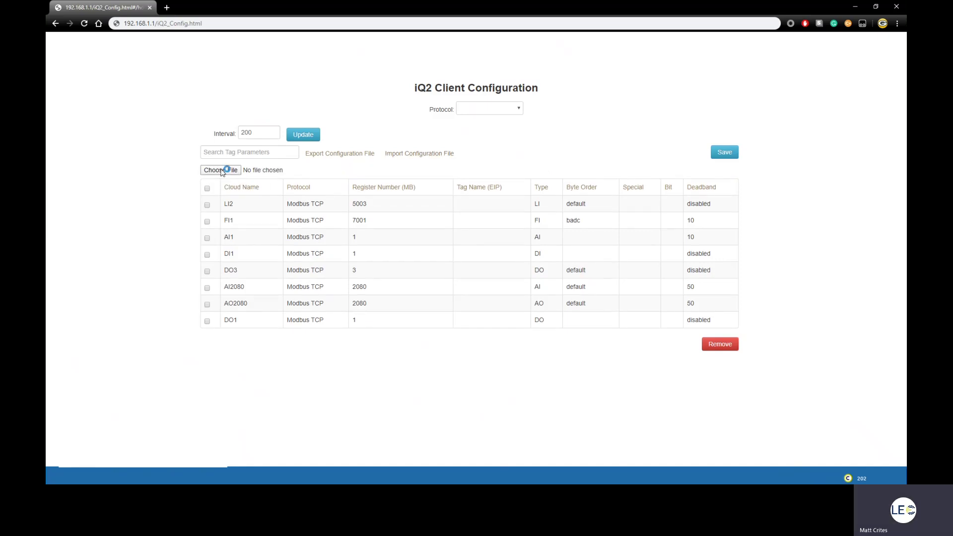
left_click(221, 170)
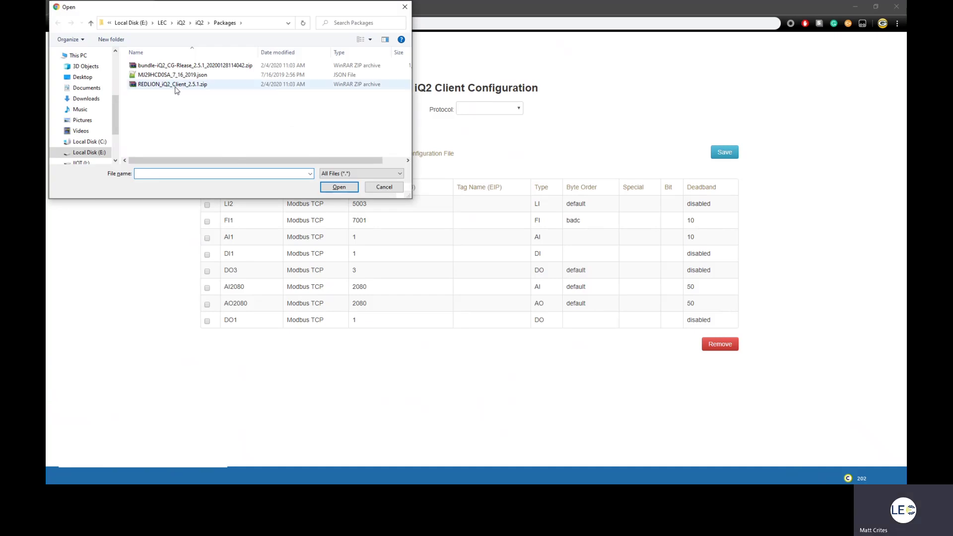
left_click(174, 76)
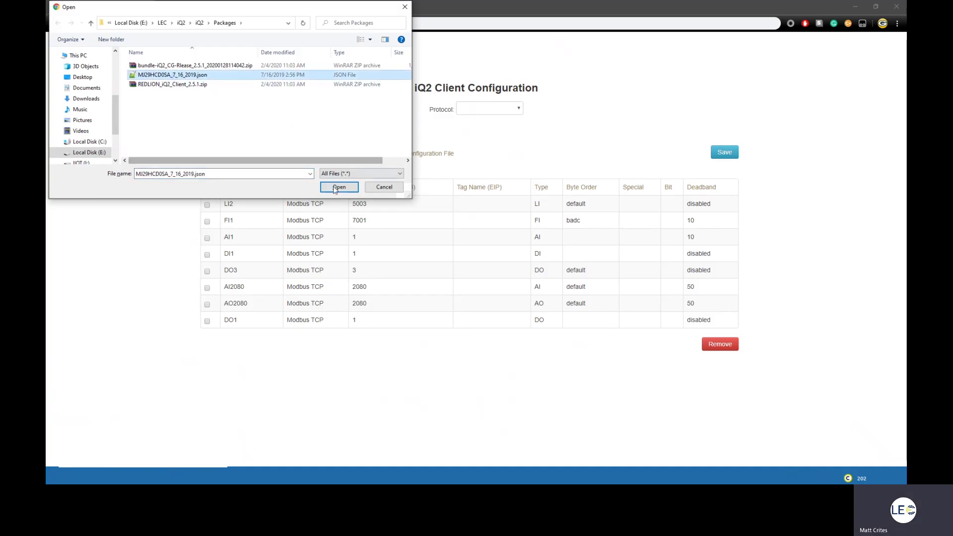
left_click(339, 186)
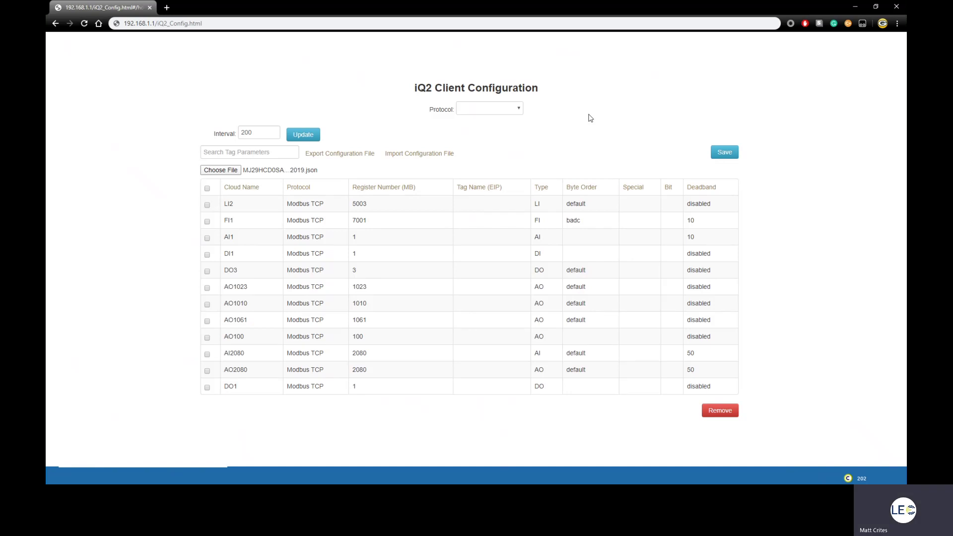
Save the twelve-tag table restored from the imported JSON file
left_click(727, 154)
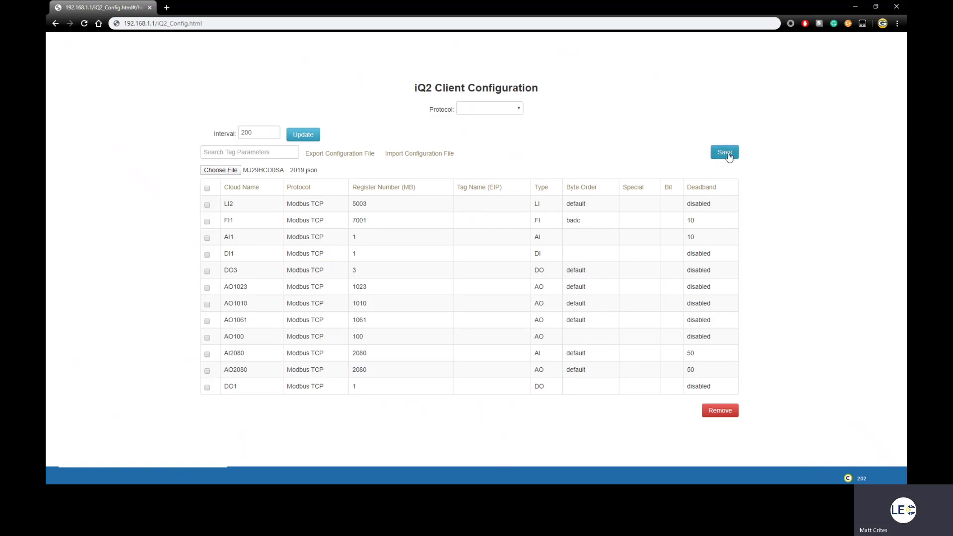